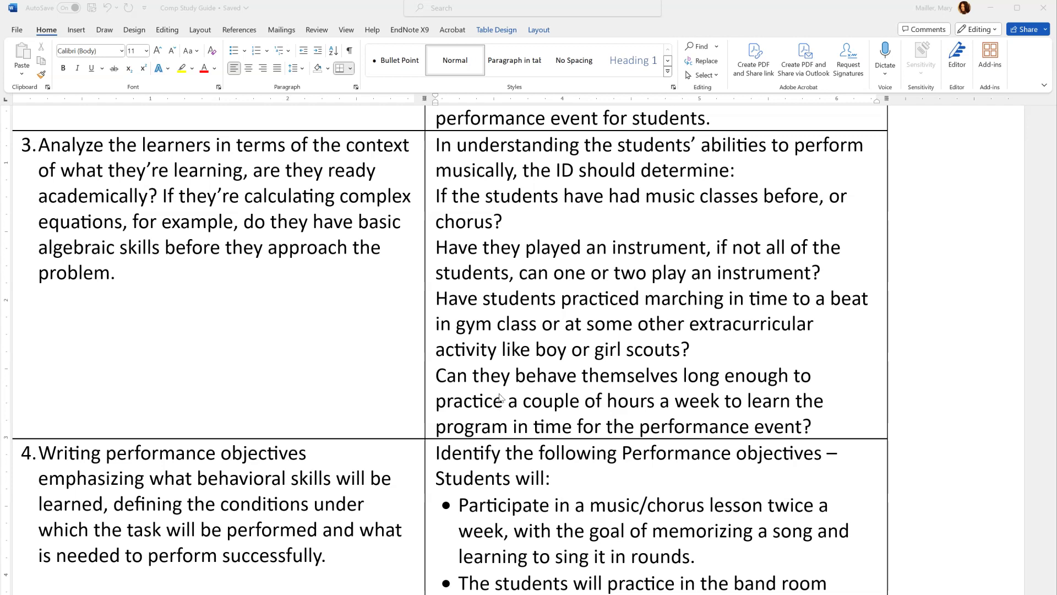
# Select the 'Have they played an instrument…' question paragraph in the row 3 answer cell
pyautogui.scroll(1, 500, 393)
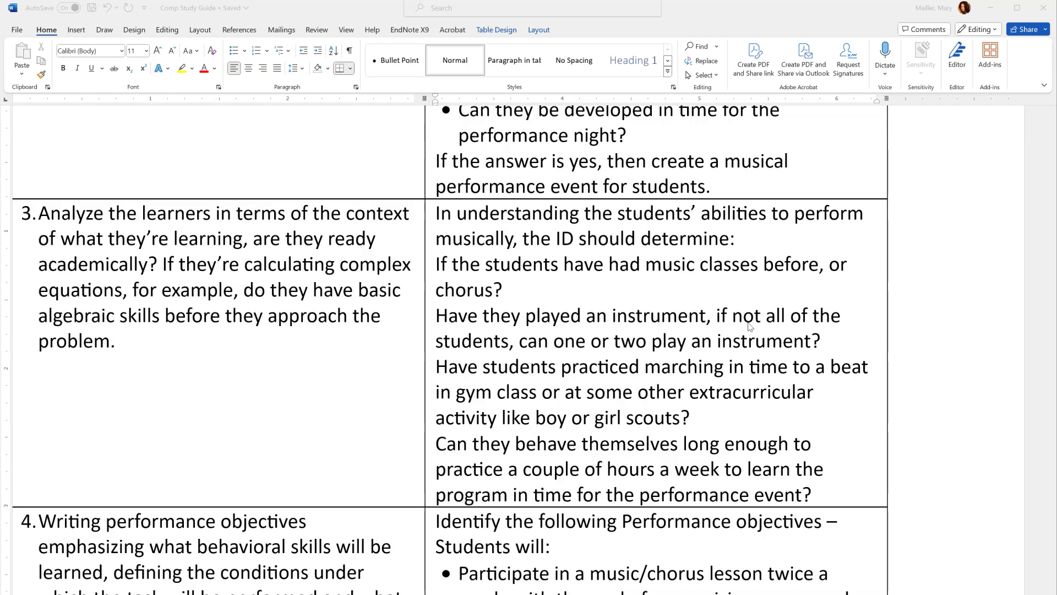
pyautogui.click(444, 321)
pyautogui.tripleClick(444, 321)
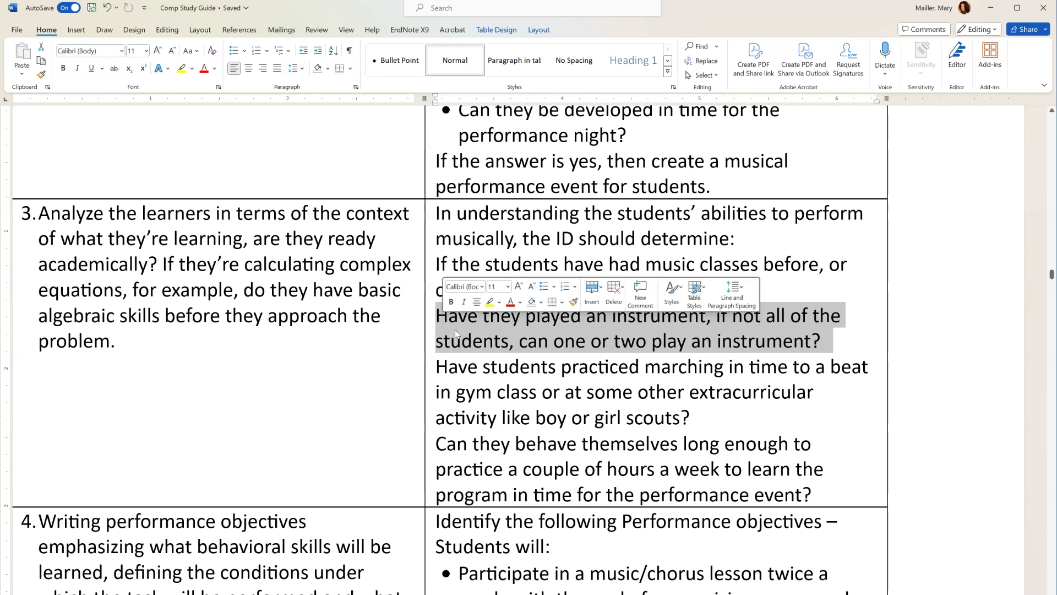
# Apply a bullet to the selected instrument question using the Bullets button
pyautogui.click(234, 50)
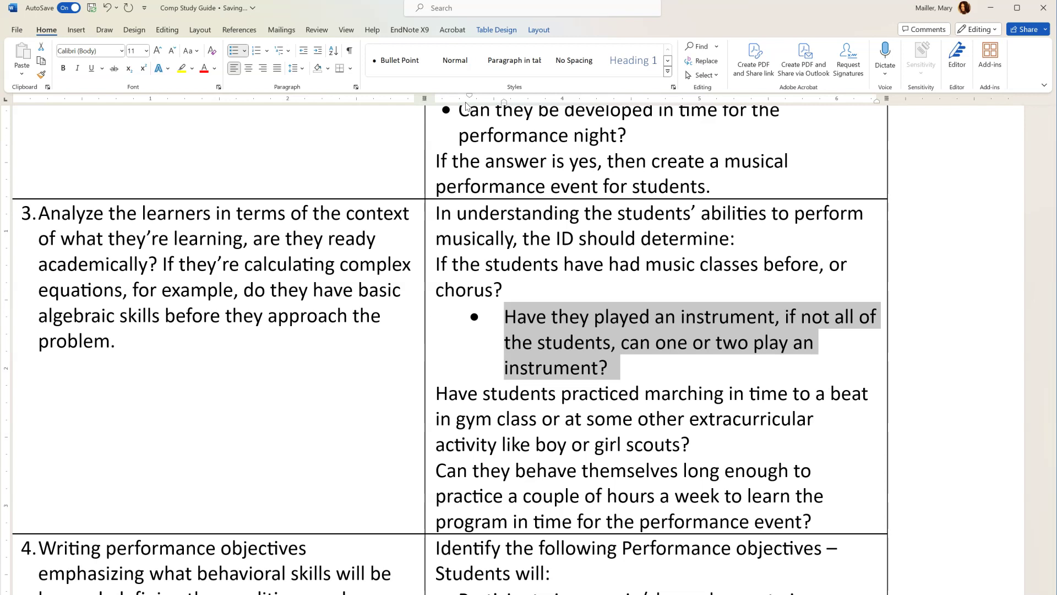
# Shift the instrument question's indent left on the ruler so its bullet reaches the cell margin
pyautogui.moveTo(469, 98); pyautogui.dragTo(439, 109)
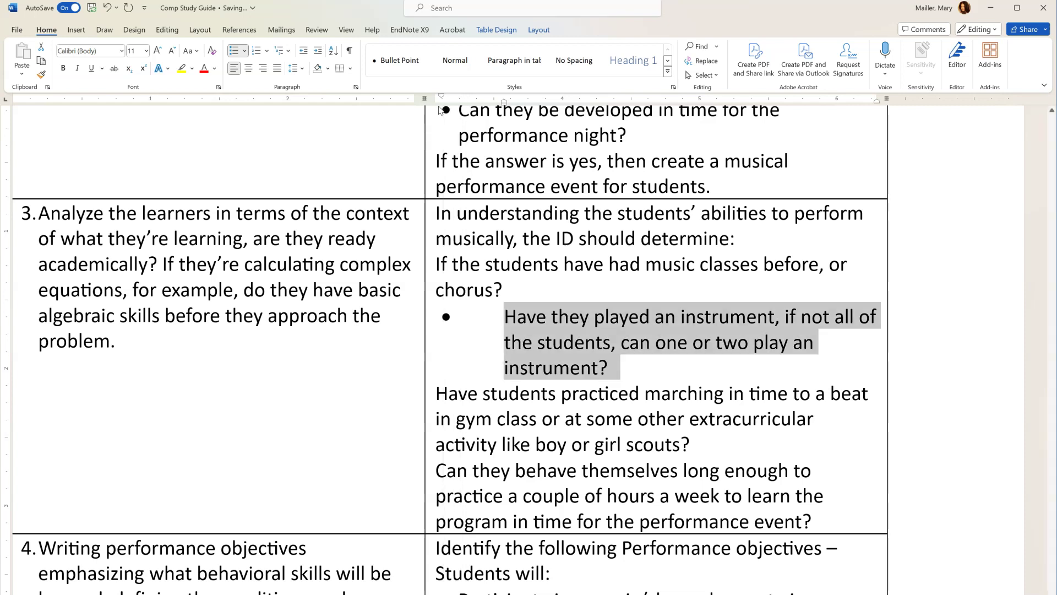
pyautogui.moveTo(502, 104)
pyautogui.mouseDown()
pyautogui.moveTo(466, 111)
pyautogui.moveTo(478, 116)
pyautogui.moveTo(479, 106)
pyautogui.moveTo(405, 99)
pyautogui.moveTo(468, 104)
pyautogui.moveTo(458, 106)
pyautogui.mouseUp()
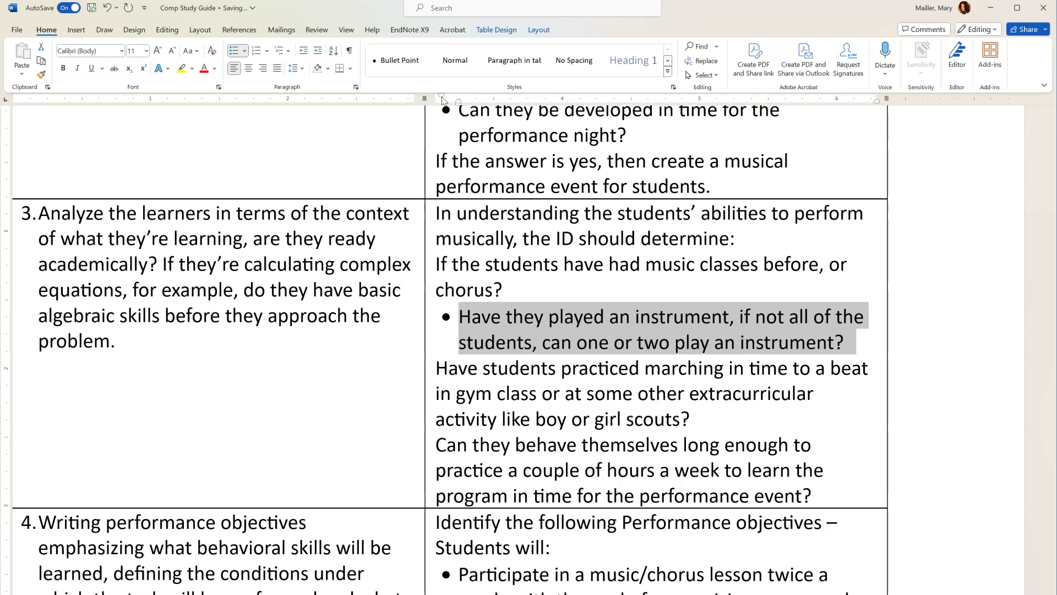
pyautogui.moveTo(441, 99); pyautogui.dragTo(435, 99)
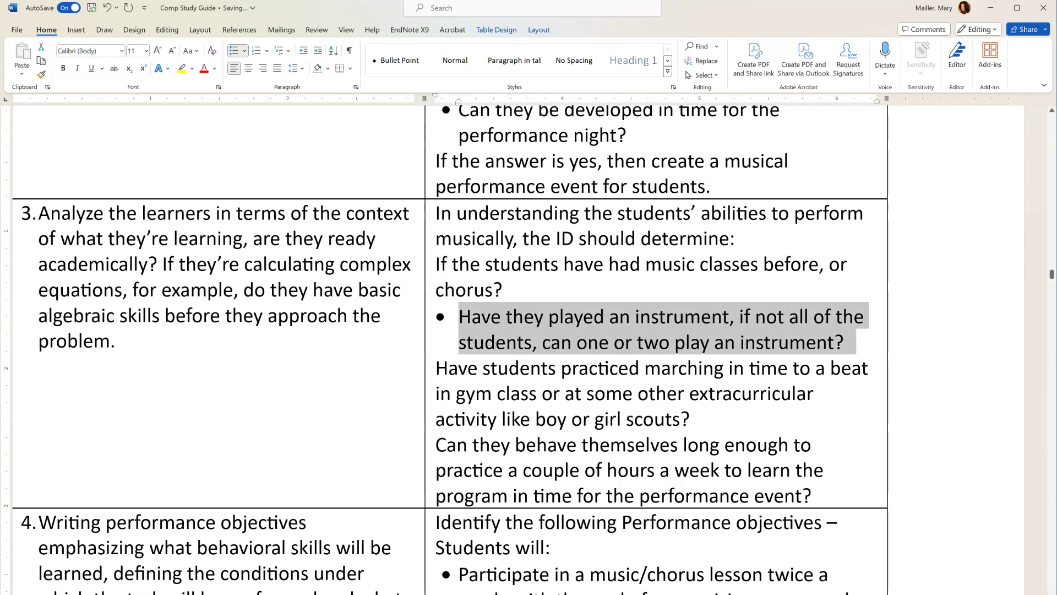
pyautogui.click(431, 385)
pyautogui.click(471, 324)
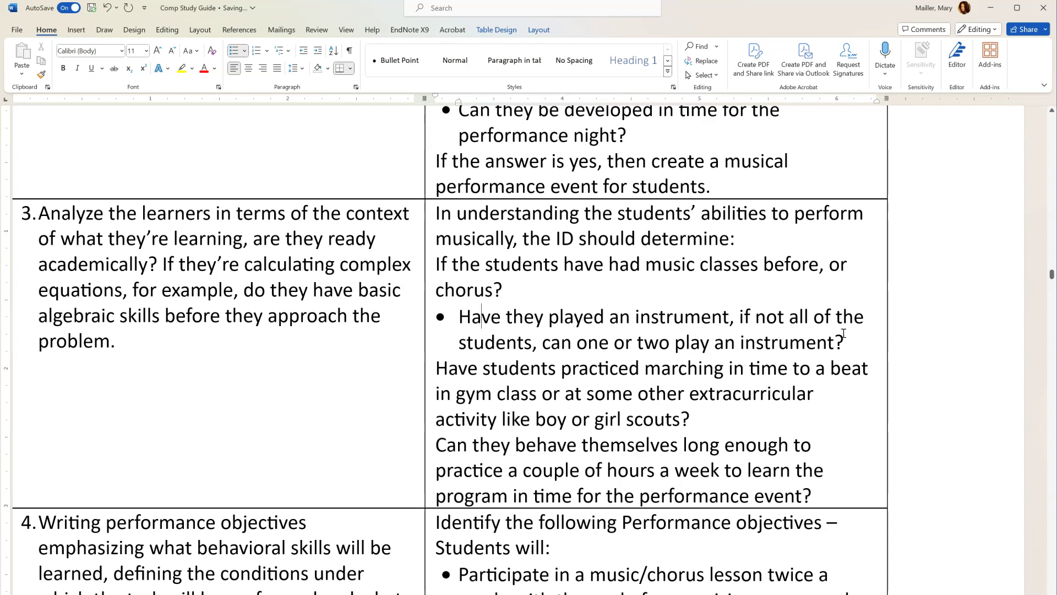
# Select the bulleted instrument question and expand the full Styles gallery
pyautogui.moveTo(843, 333); pyautogui.dragTo(446, 313)
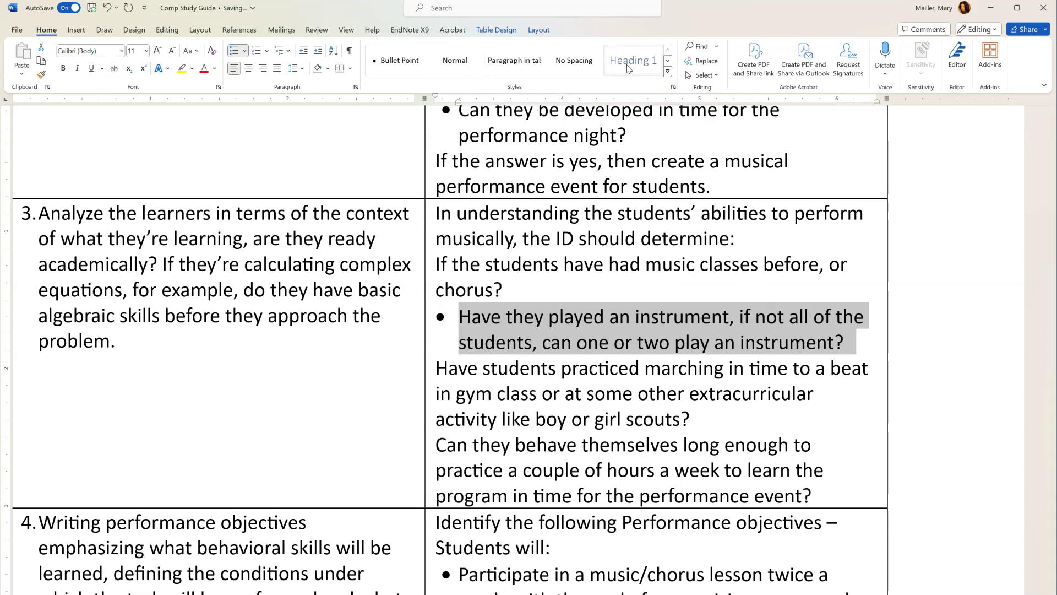
pyautogui.press('Right')
pyautogui.click(667, 73)
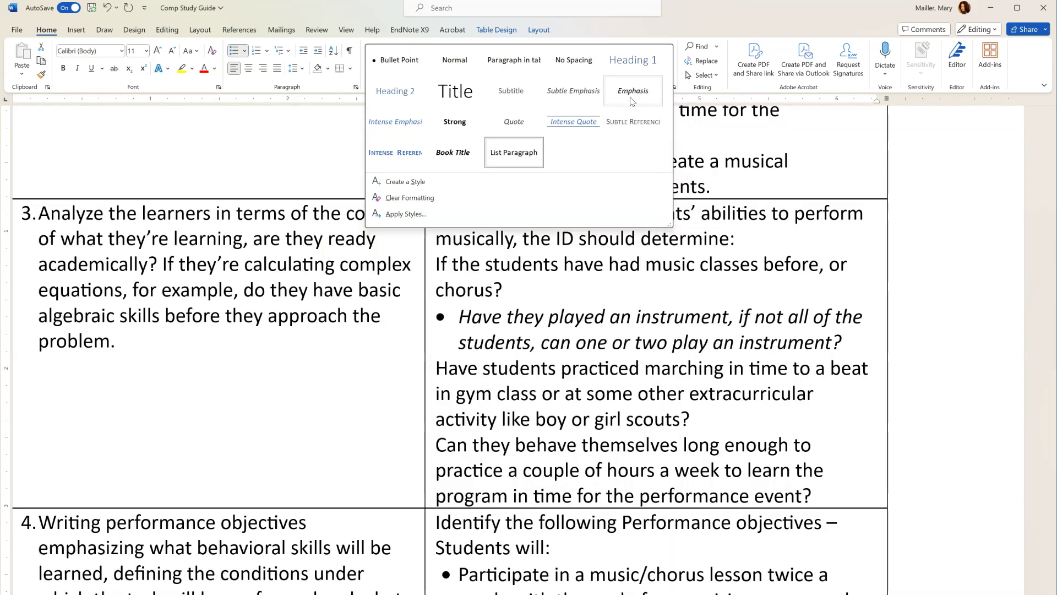
# Start a new style from the bullet formatting, replacing 'Style1' with 'Bulleted text in tables'
pyautogui.click(408, 186)
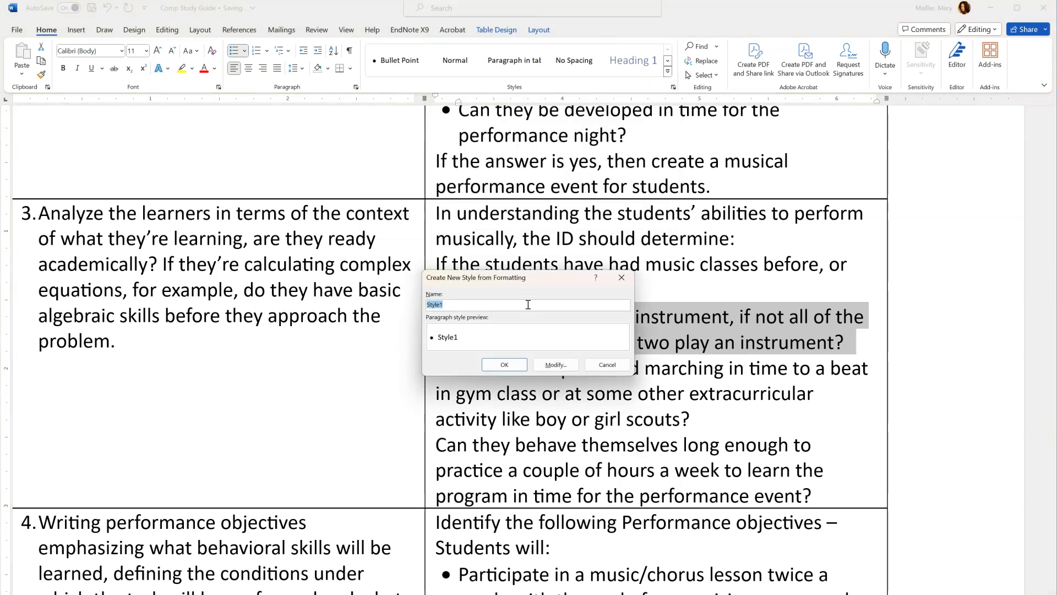
pyautogui.click(444, 305)
pyautogui.doubleClick(444, 305)
pyautogui.press('BackSpace')
pyautogui.write('Parag')
pyautogui.press('BackSpace')
pyautogui.press('BackSpace')
pyautogui.press('BackSpace')
pyautogui.press('BackSpace')
pyautogui.press('BackSpace')
pyautogui.write('Bulles')
# Cancel the new style and apply the Bullet Point style to all three readiness questions
pyautogui.click(616, 364)
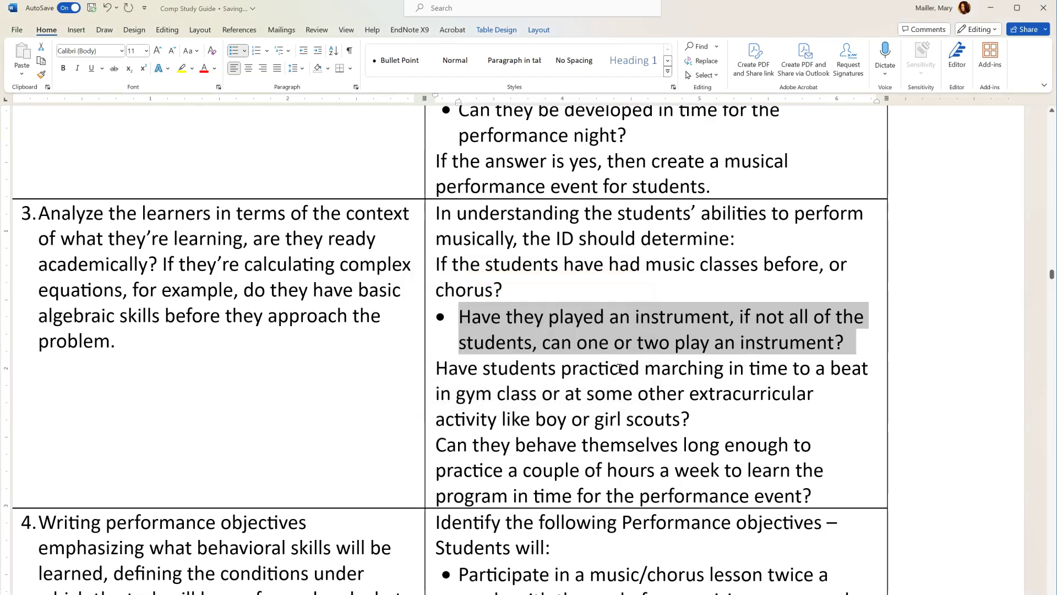
pyautogui.moveTo(812, 496); pyautogui.dragTo(456, 316)
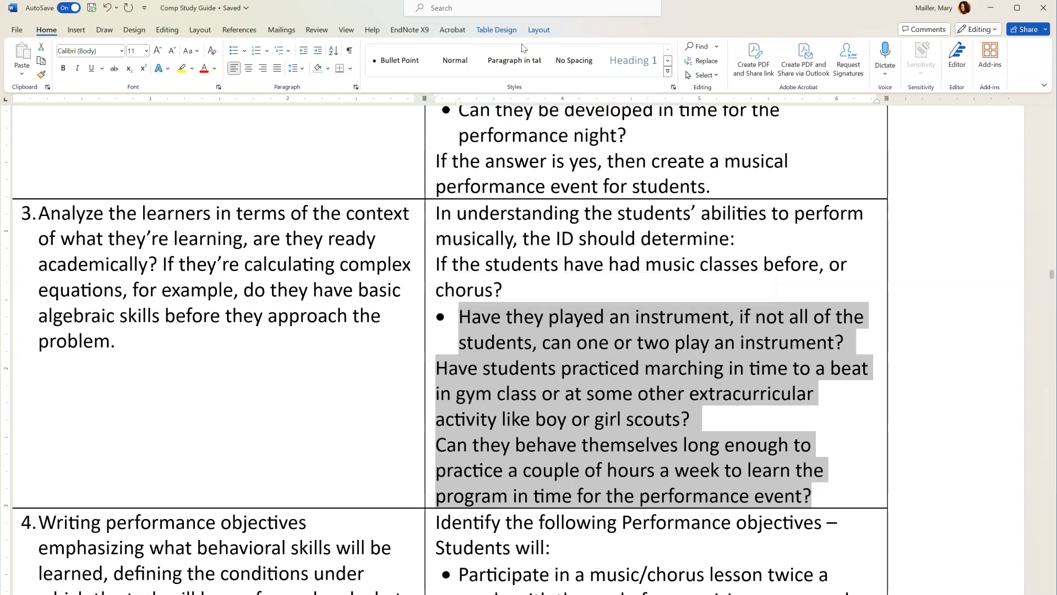
pyautogui.click(398, 62)
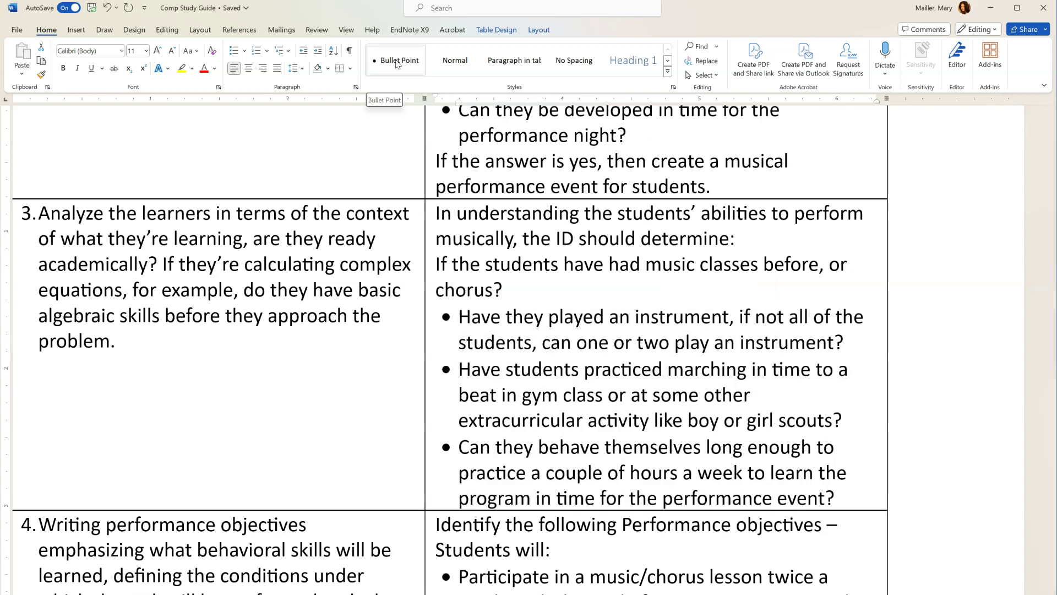
pyautogui.click(397, 62)
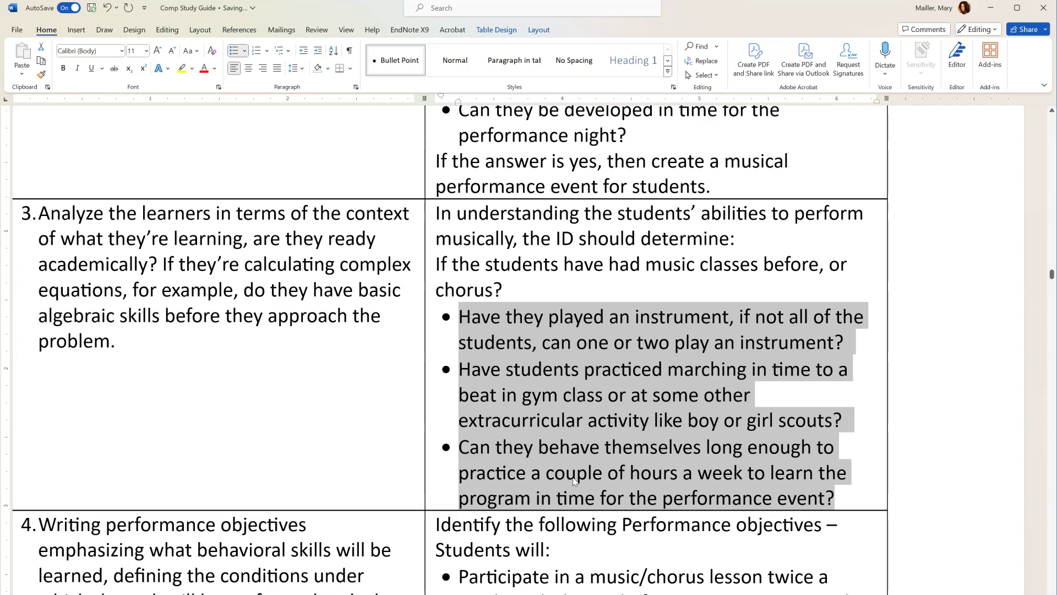
# Deselect the bullets and put the caret in the 'In understanding' paragraph
pyautogui.click(533, 370)
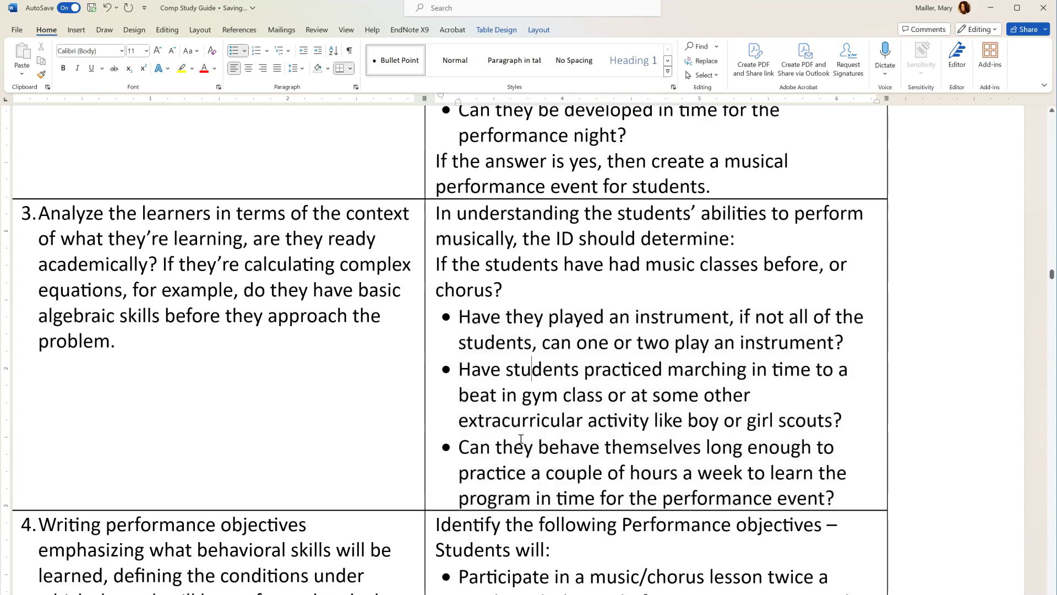
pyautogui.press('Home')
pyautogui.click(437, 213)
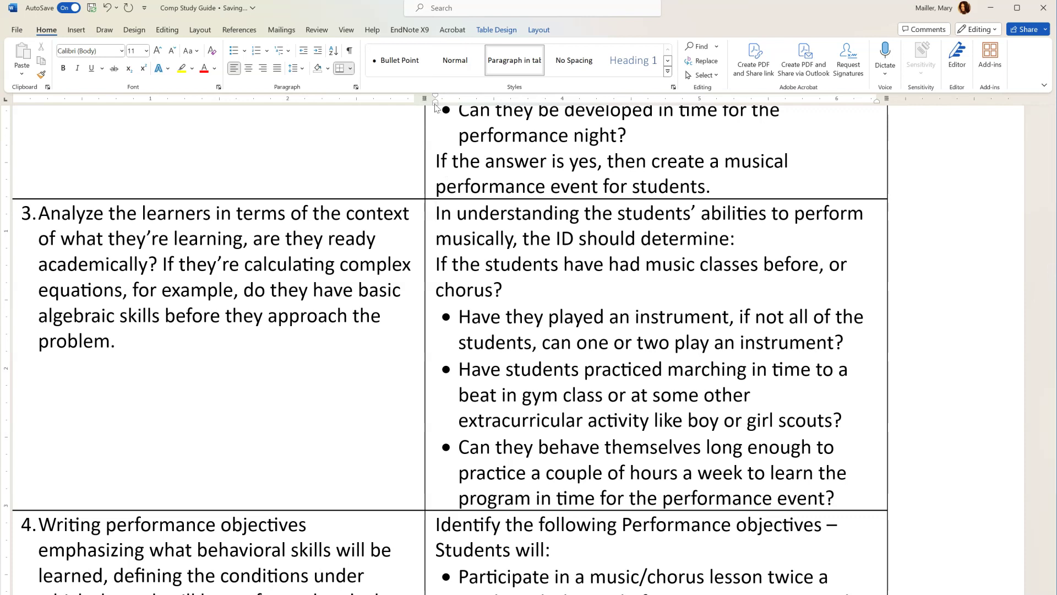
# Apply the Paragraph in tables style to the 'In understanding…' and 'If the students…' paragraphs
pyautogui.moveTo(435, 105); pyautogui.dragTo(468, 113)
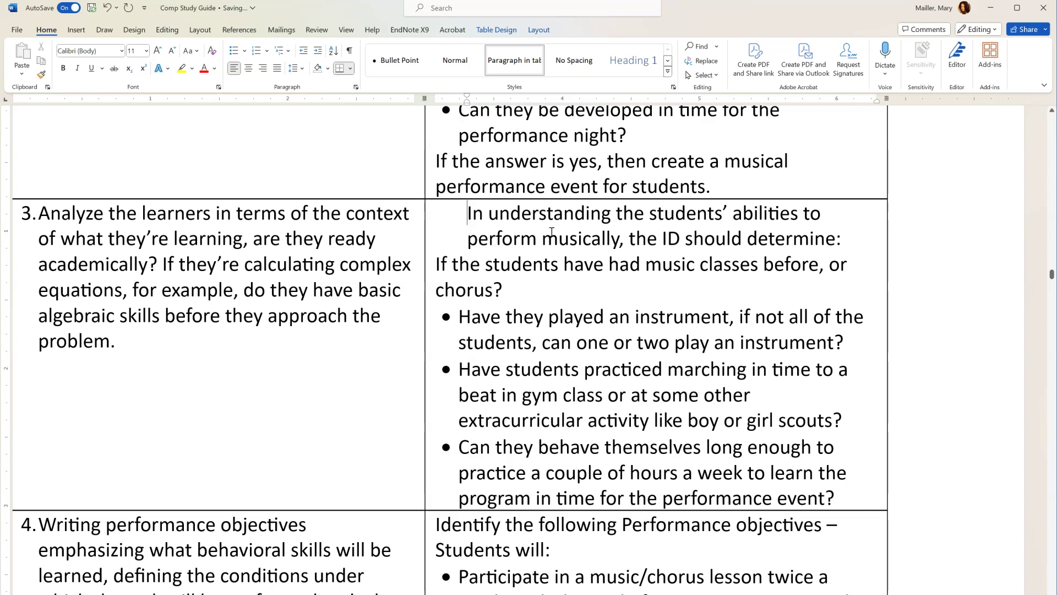
pyautogui.click(550, 265)
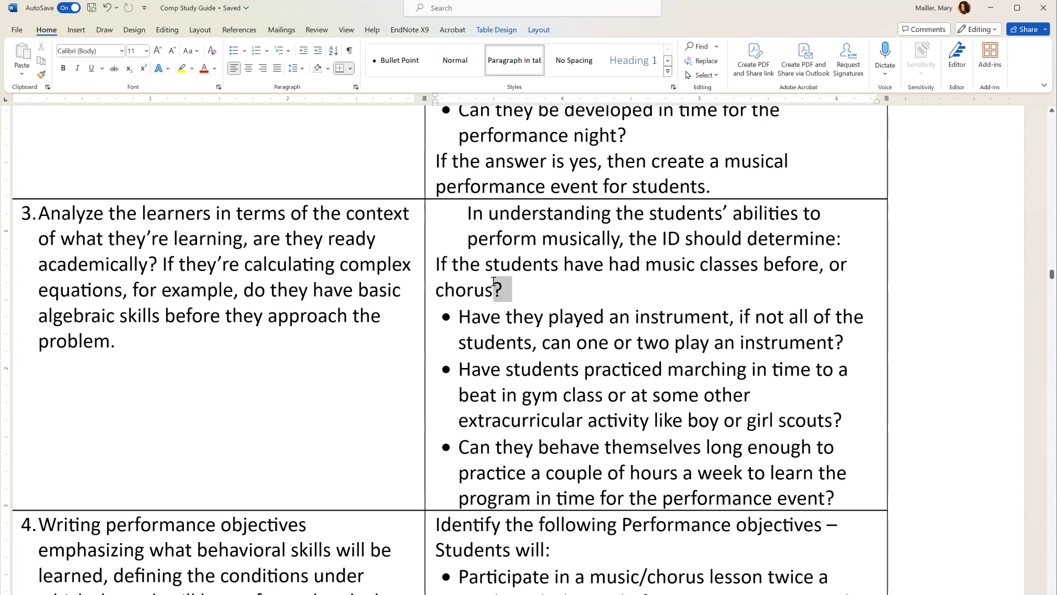
pyautogui.moveTo(516, 291); pyautogui.dragTo(470, 224)
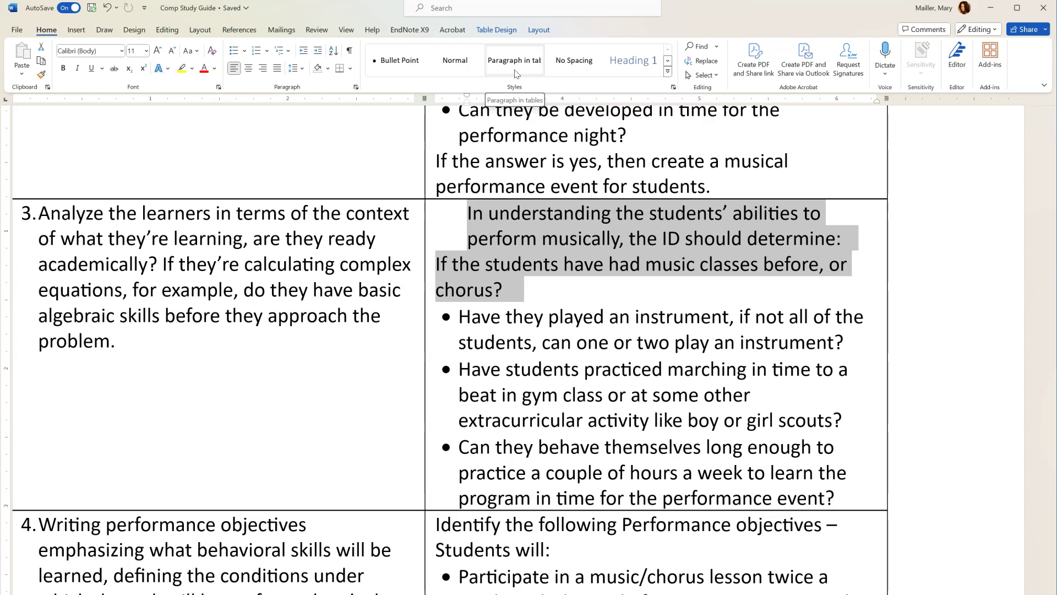
pyautogui.click(513, 72)
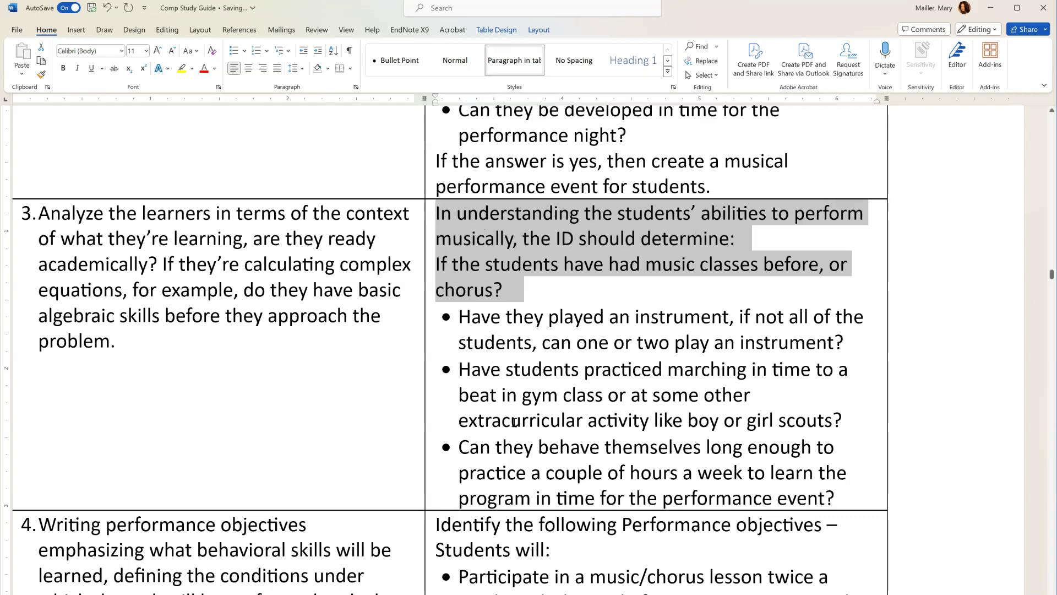
# Select the step 6 and following right-column bulleted answer cells, ending at 'marching.'
pyautogui.scroll(-10, 501, 439)
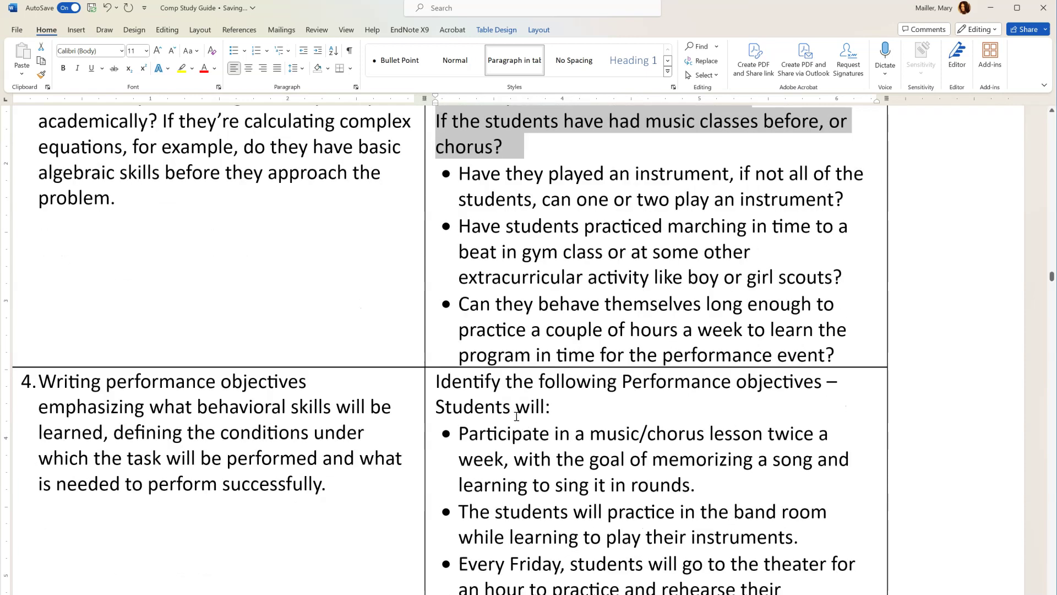
pyautogui.scroll(-12, 516, 417)
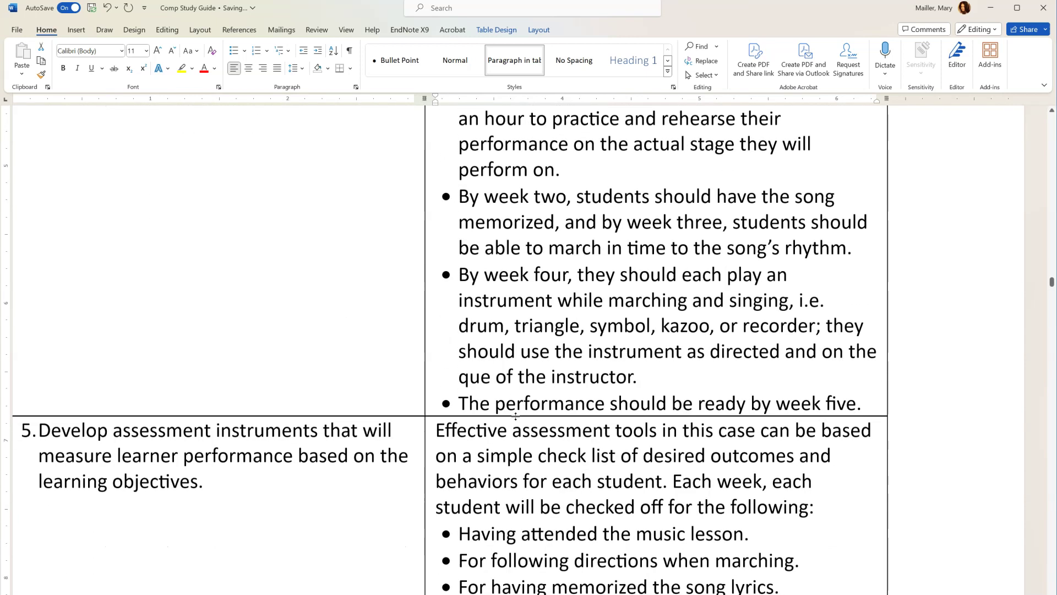
pyautogui.scroll(-15, 517, 417)
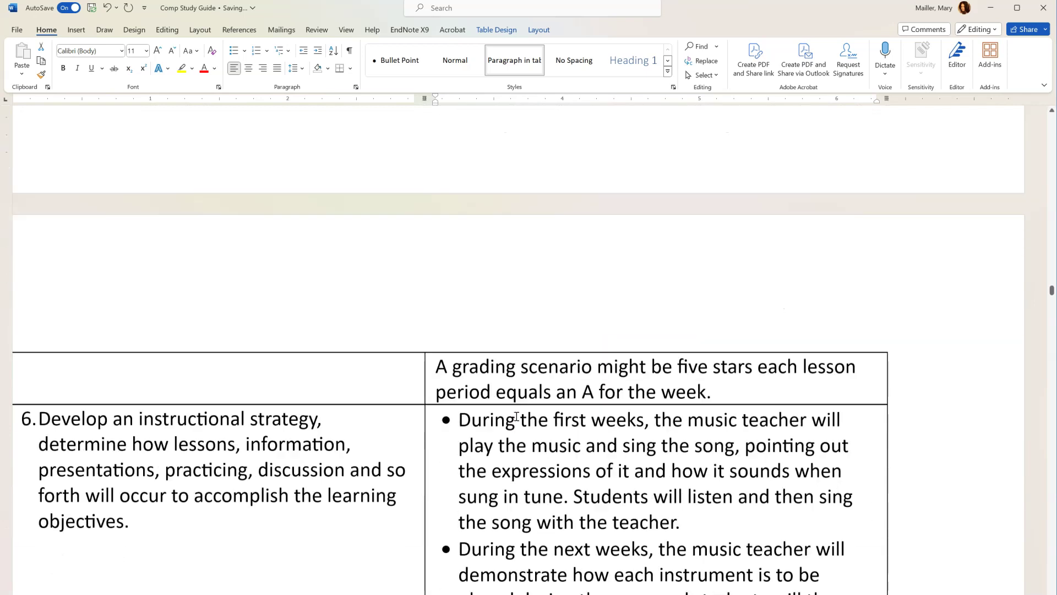
pyautogui.scroll(-6, 517, 417)
pyautogui.scroll(4, 517, 417)
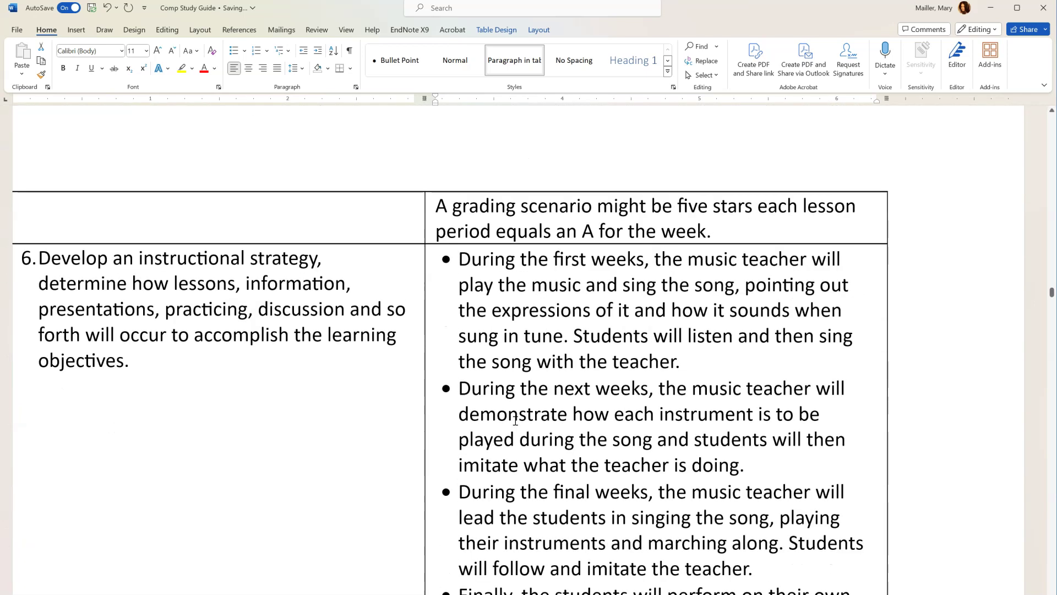
pyautogui.scroll(-5, 515, 421)
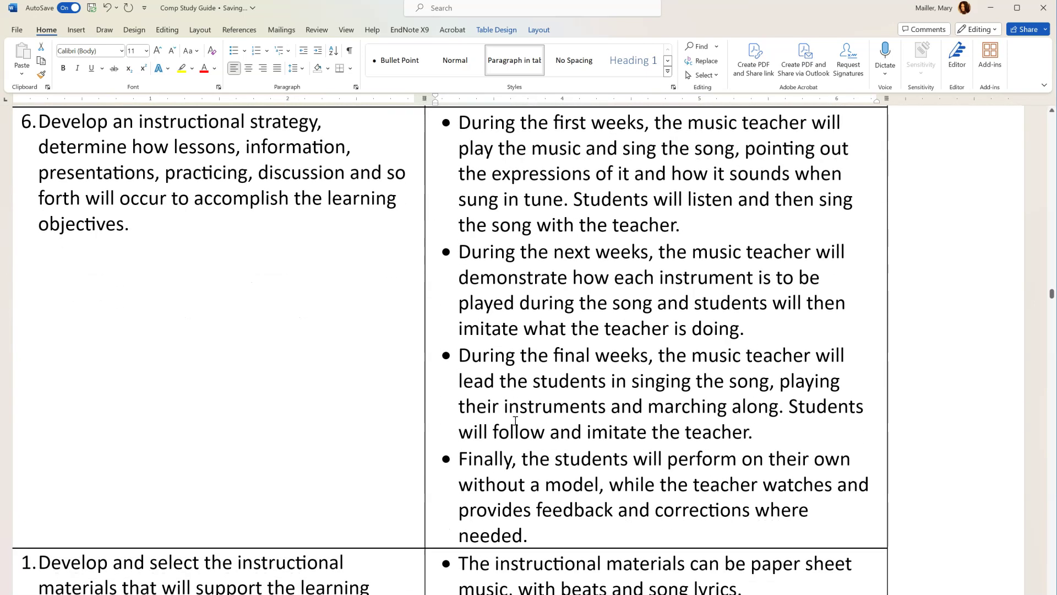
pyautogui.scroll(-2, 533, 535)
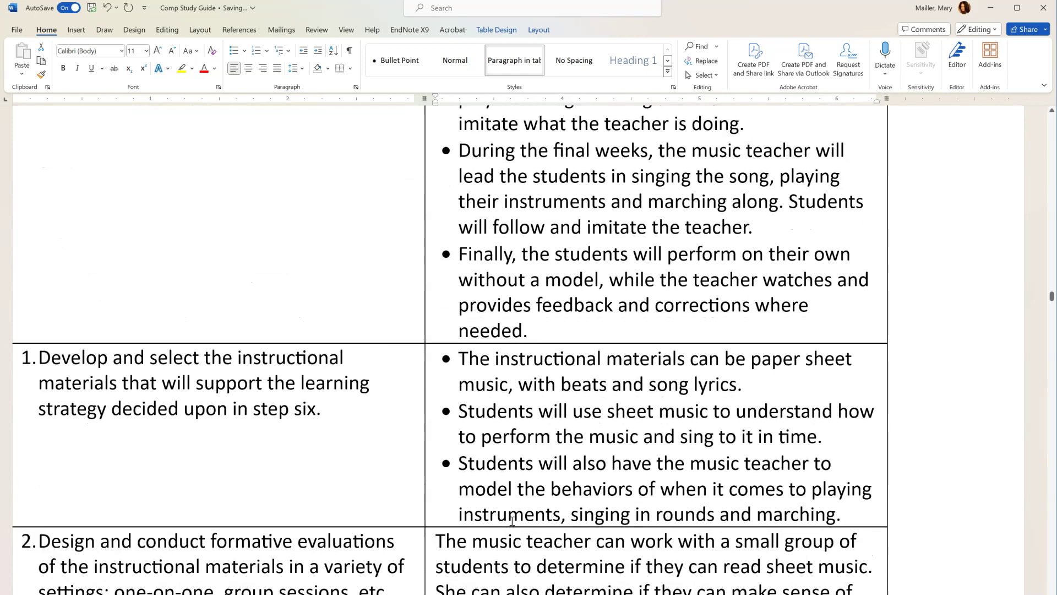
pyautogui.moveTo(841, 515)
pyautogui.mouseDown()
pyautogui.moveTo(787, 489)
pyautogui.moveTo(560, 270)
pyautogui.mouseUp()
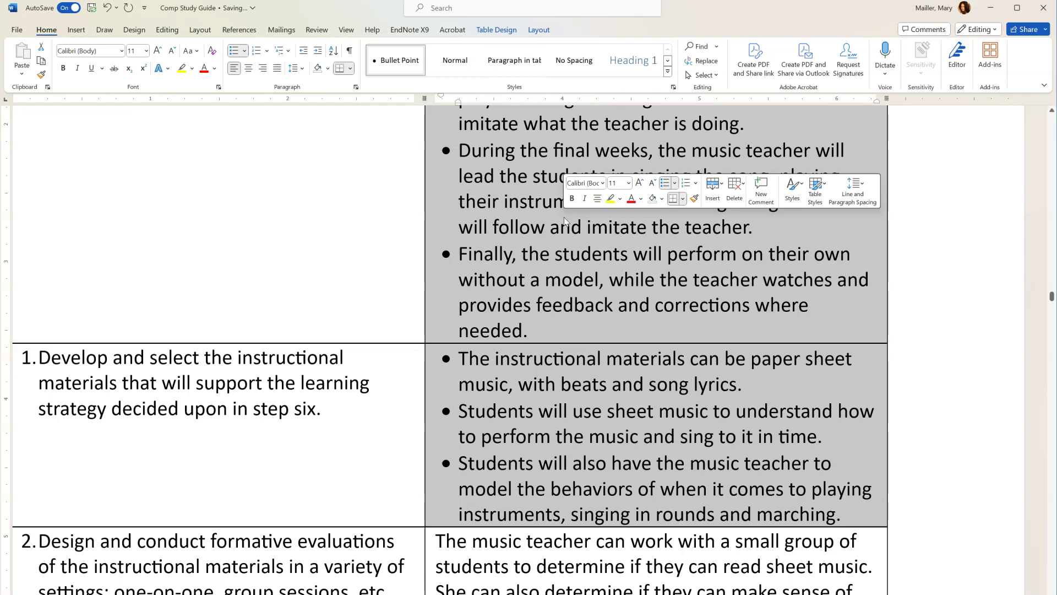
pyautogui.scroll(5, 550, 286)
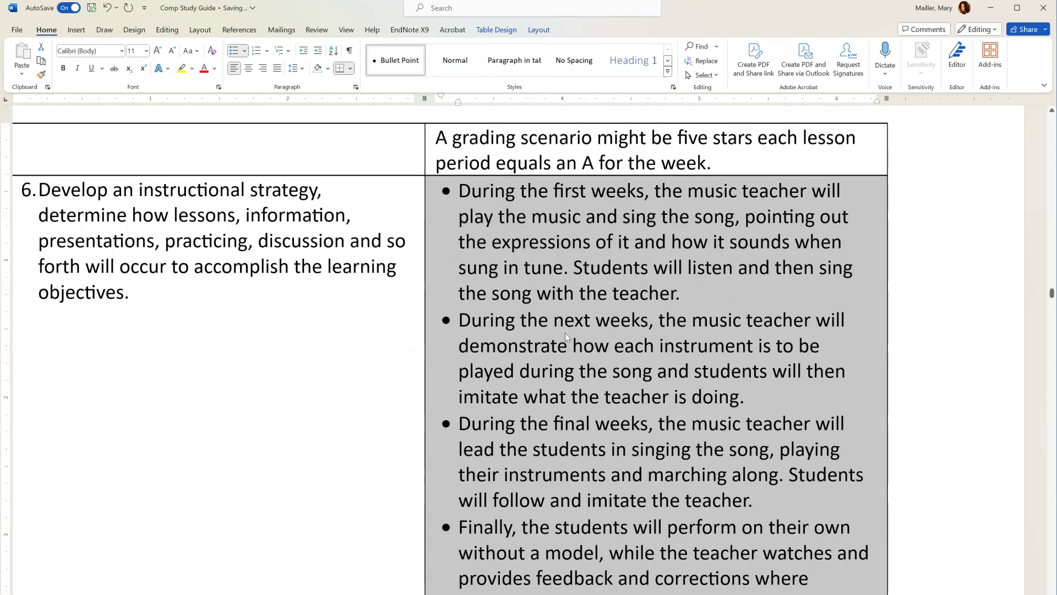
pyautogui.scroll(-3, 573, 440)
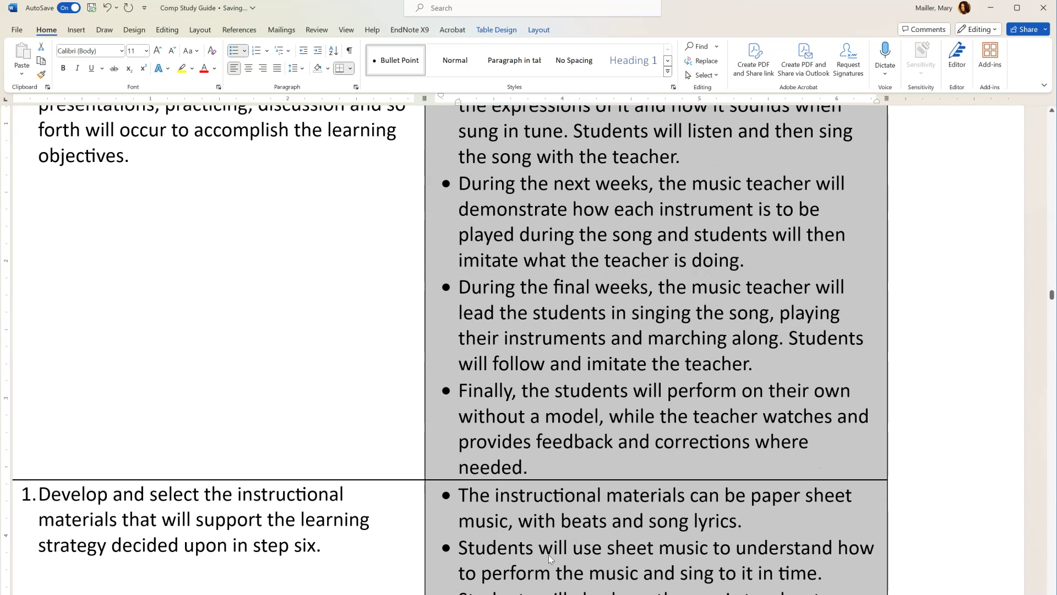
pyautogui.scroll(-2, 548, 554)
pyautogui.scroll(8, 496, 385)
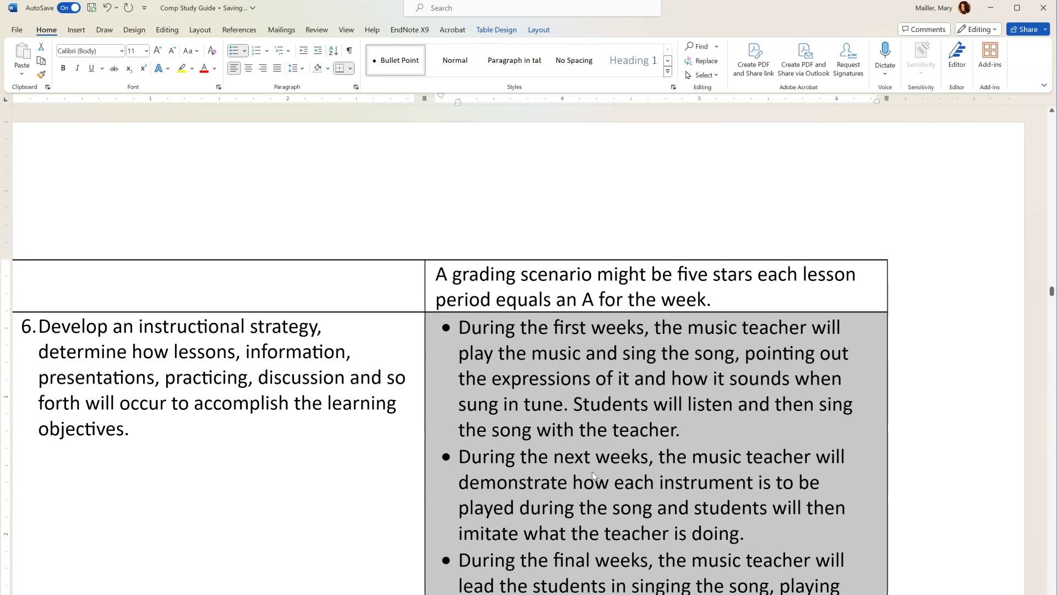
pyautogui.scroll(-6, 592, 474)
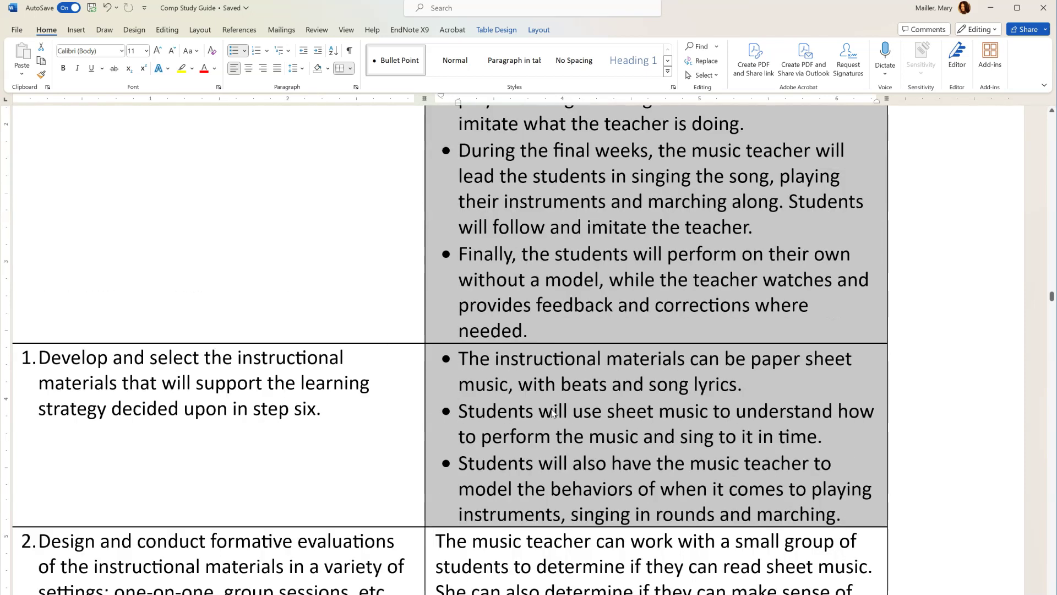
pyautogui.scroll(1, 503, 420)
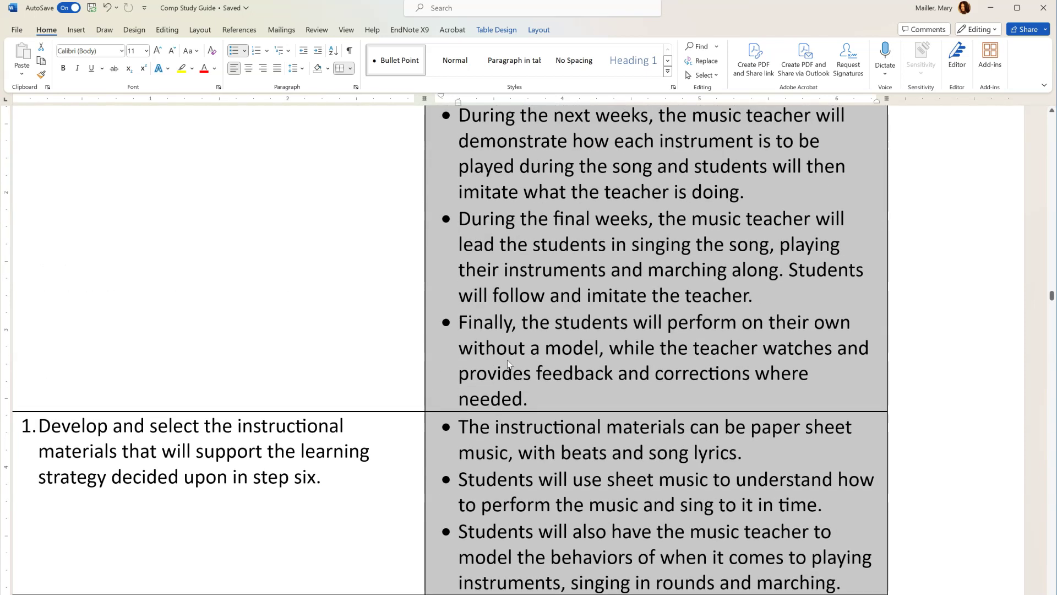
pyautogui.scroll(4, 508, 364)
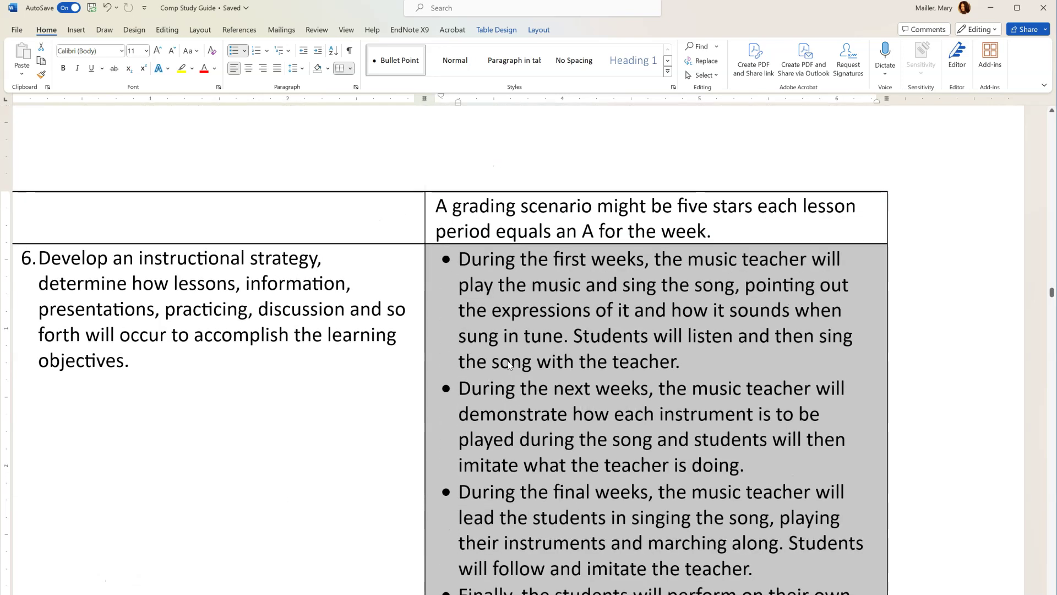